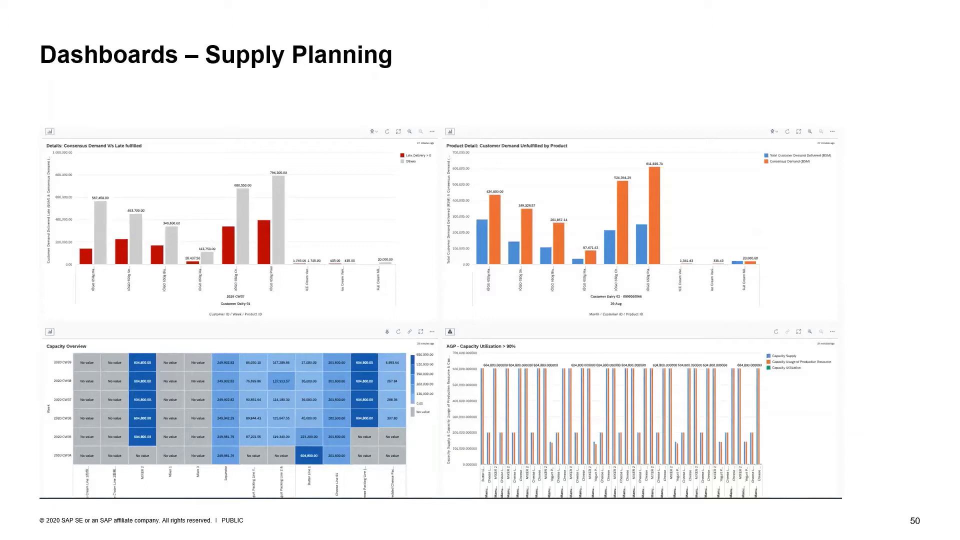
- Advance to the Synchronized Planning / Intelligent Visibility slide and switch to the SAP dashboard in the Edge browser
{"action": "key", "text": "Right"}
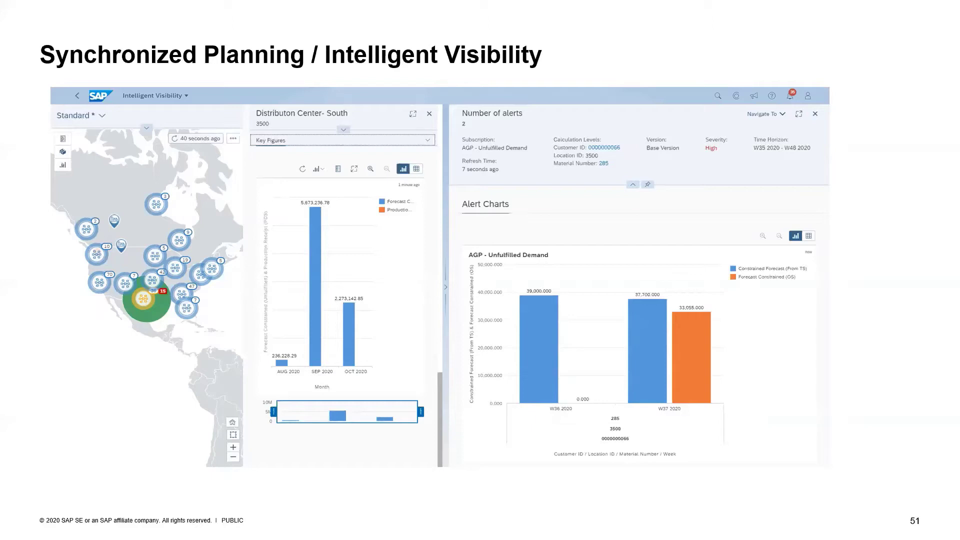
{"action": "key", "text": "alt+Tab"}
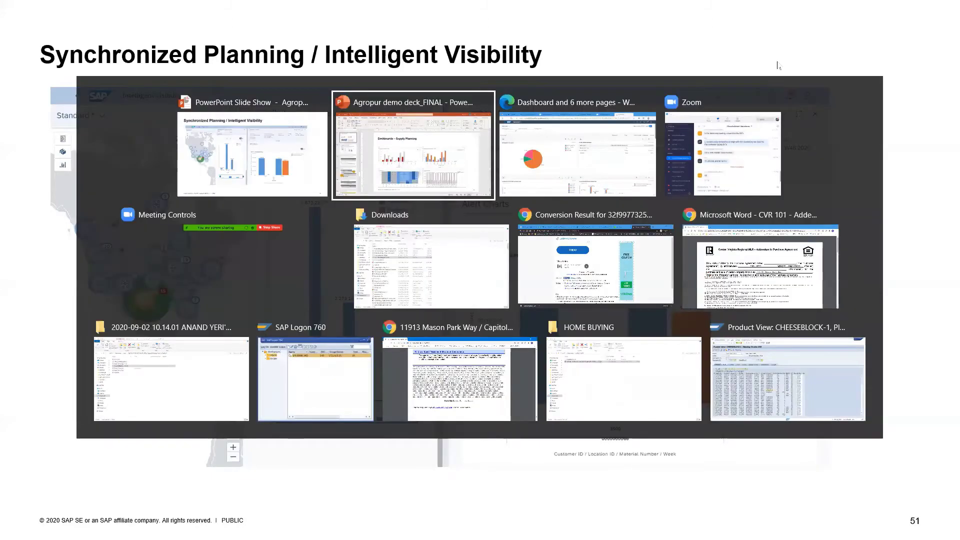
{"action": "key", "text": "alt+Tab"}
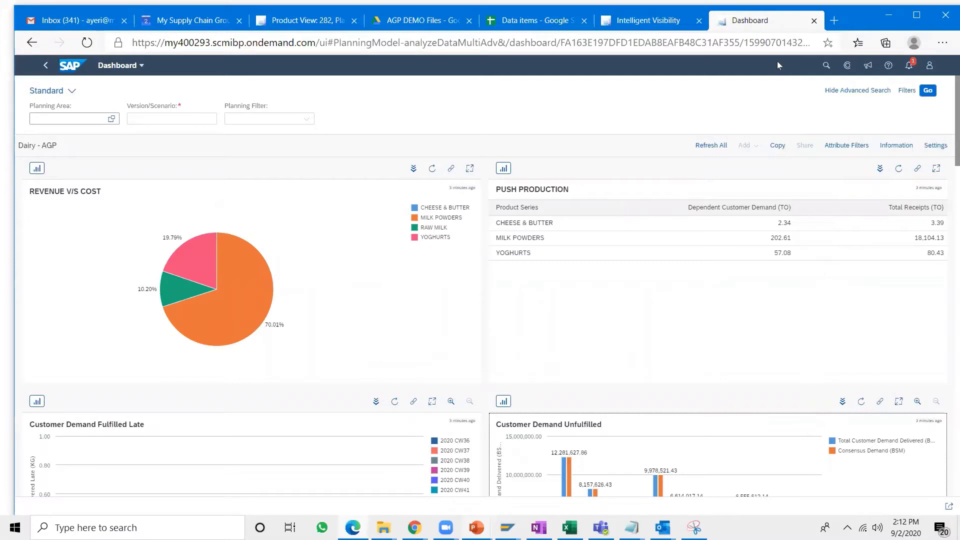
- Open the analytics details of the Push Production table and display it as a Dual Y-Axis Column chart
{"action": "left_click", "coordinate": [553, 208]}
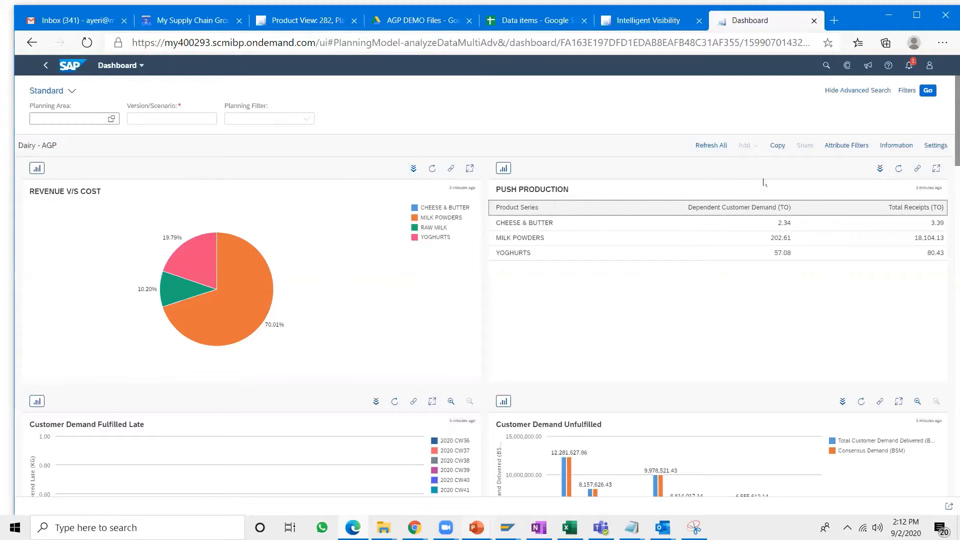
{"action": "left_click", "coordinate": [914, 173]}
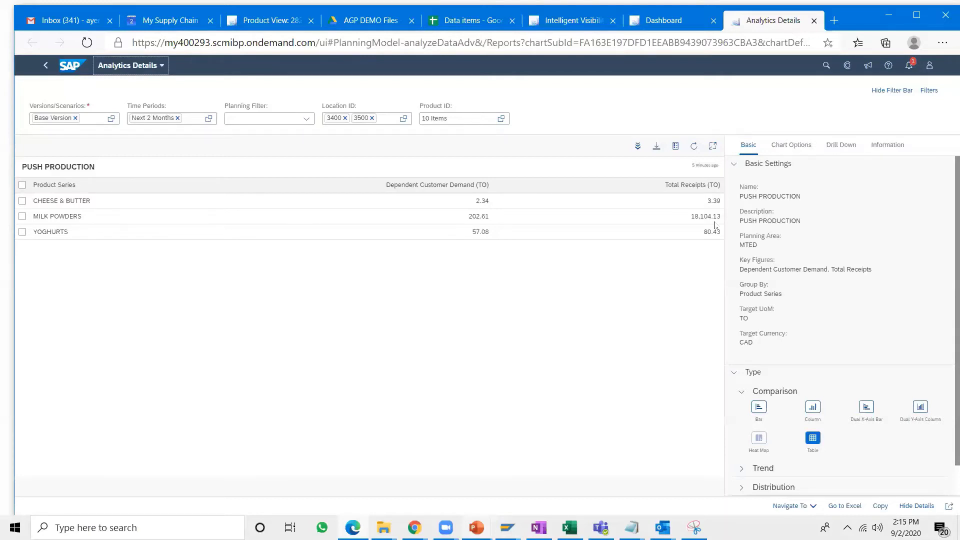
{"action": "left_click", "coordinate": [925, 412]}
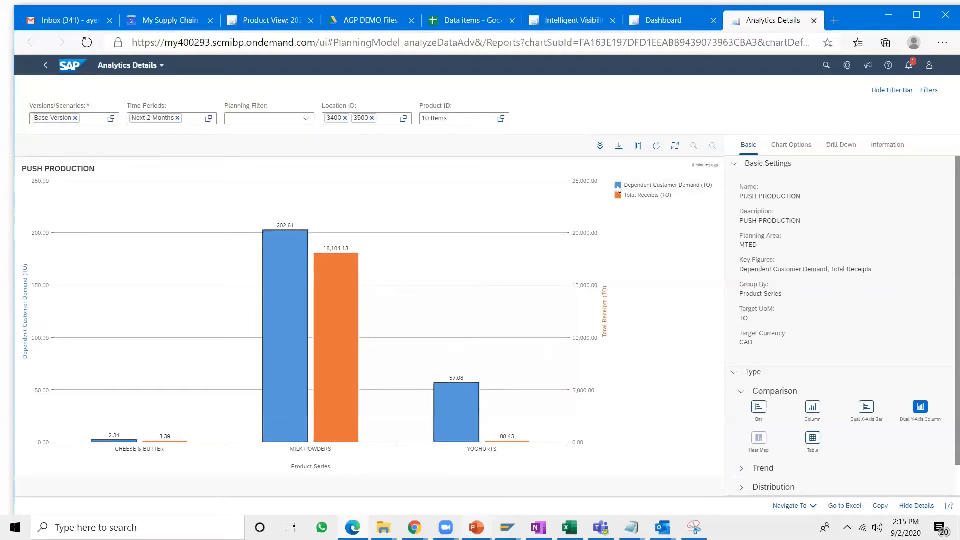
- On the dashboard's Revenue v/s Cost pie, inspect the Raw Milk, Milk Powders and Yoghurts slices, leaving only Raw Milk and Yoghurts selected
{"action": "left_click", "coordinate": [670, 21]}
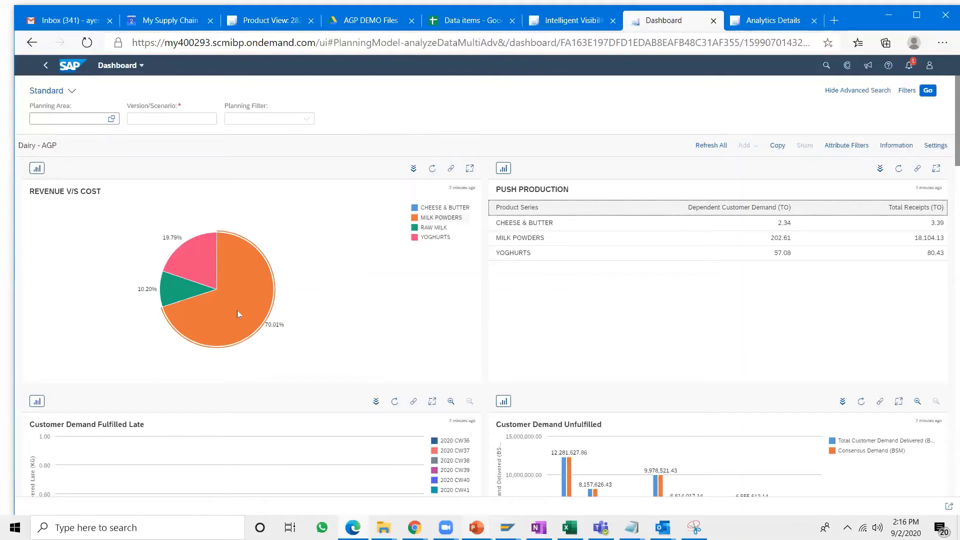
{"action": "left_click", "coordinate": [180, 290]}
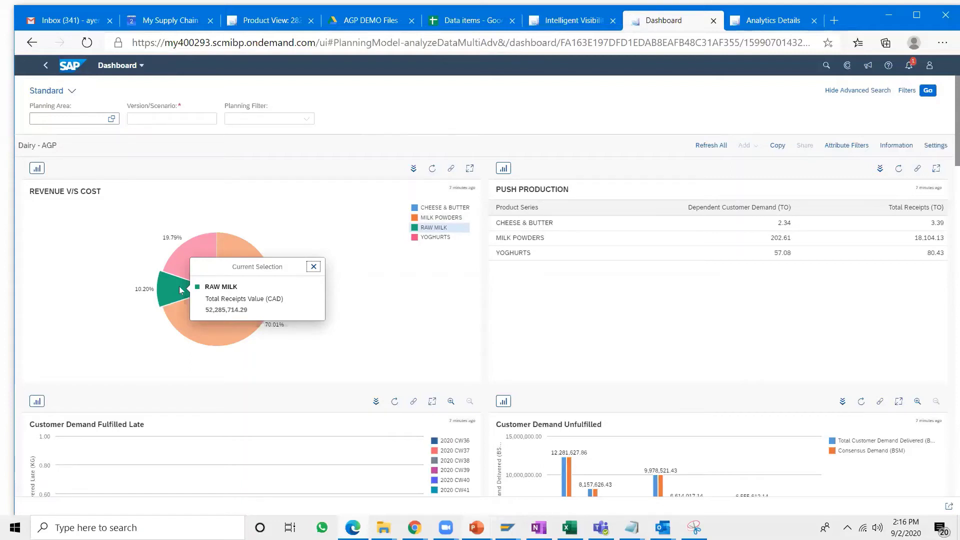
{"action": "left_click", "coordinate": [208, 328], "text": "ctrl"}
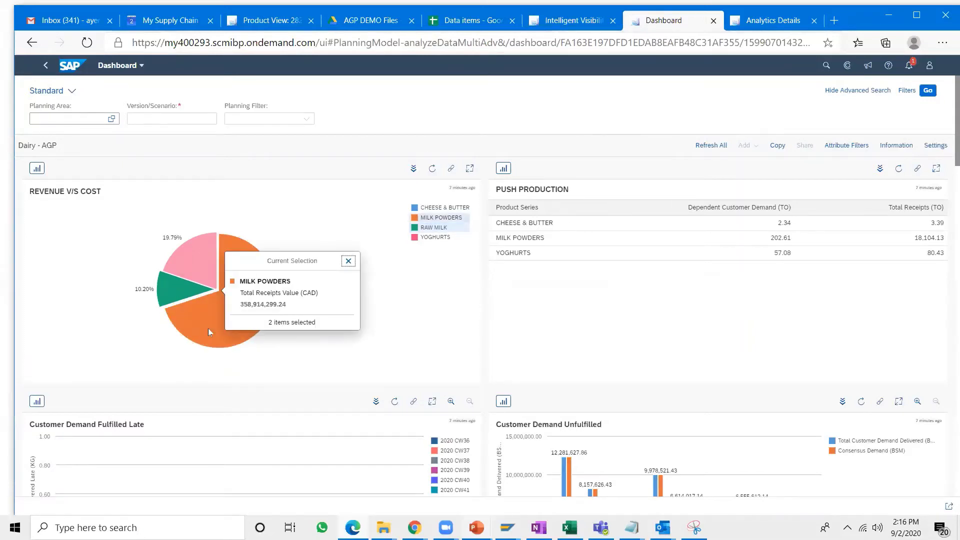
{"action": "left_click", "coordinate": [203, 263], "text": "ctrl"}
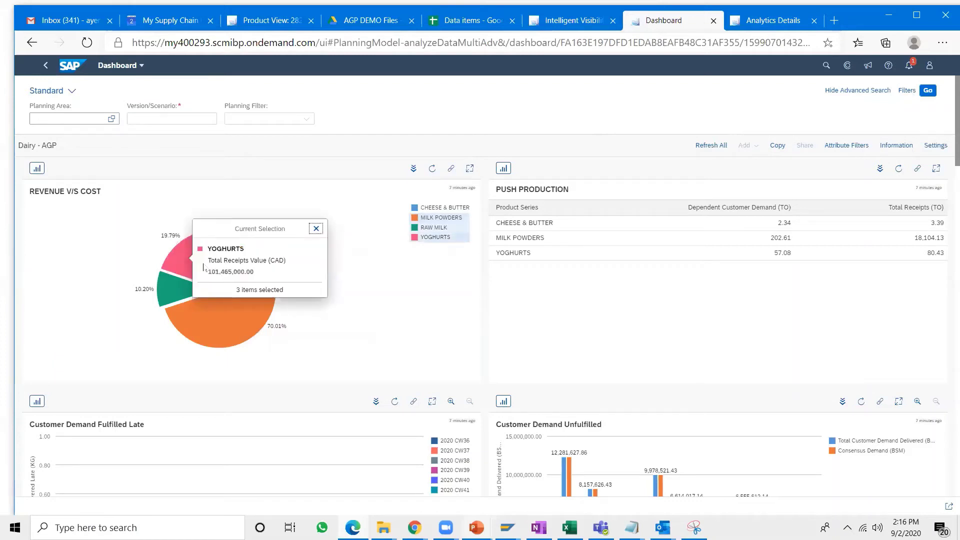
{"action": "left_click", "coordinate": [222, 311], "text": "ctrl"}
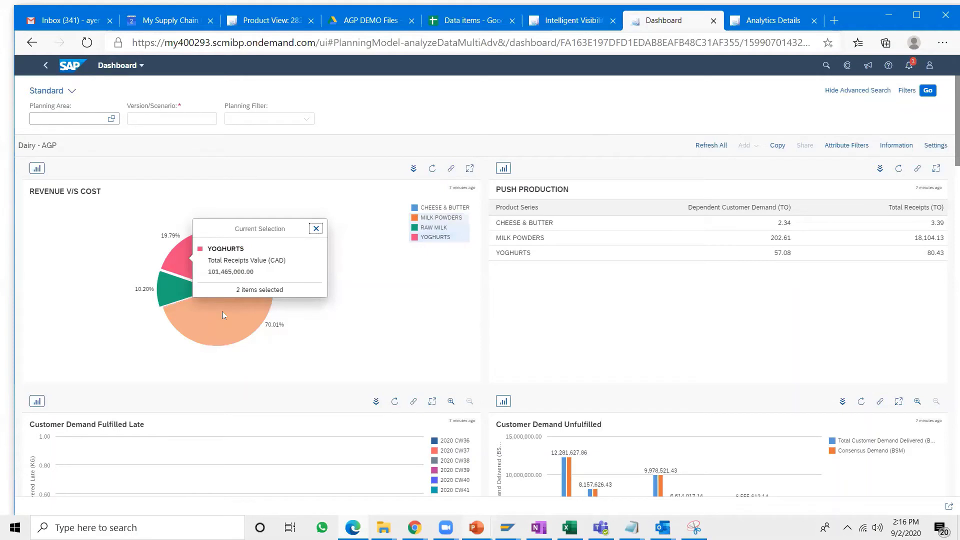
- Open the analytics details of the Revenue v/s Cost chart and drill down the Raw Milk slice along the RAW MILK path
{"action": "left_click", "coordinate": [450, 170]}
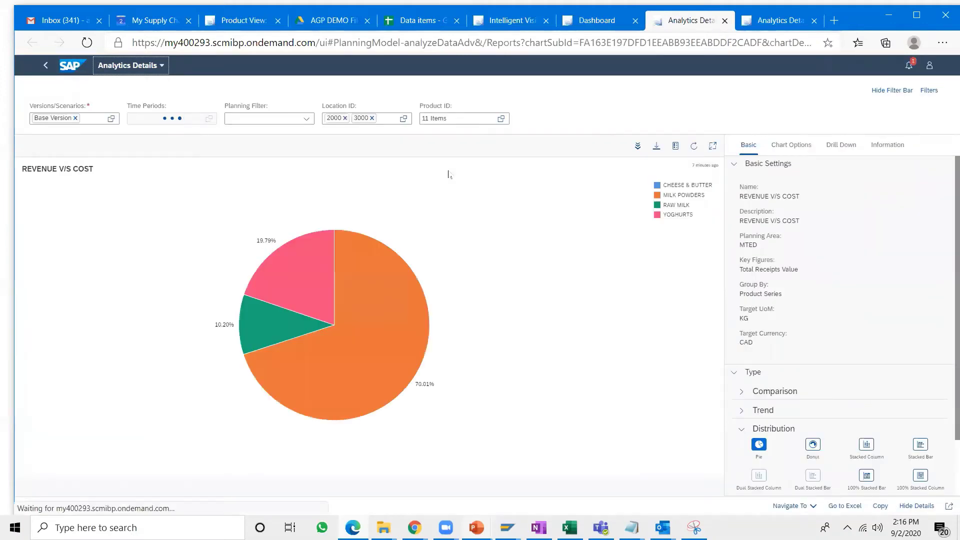
{"action": "left_click", "coordinate": [258, 328]}
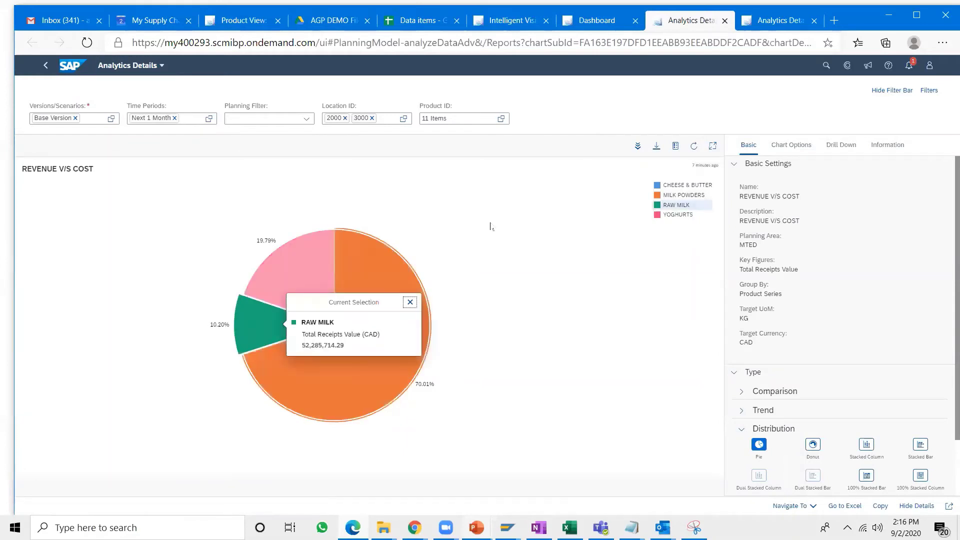
{"action": "left_click", "coordinate": [638, 146]}
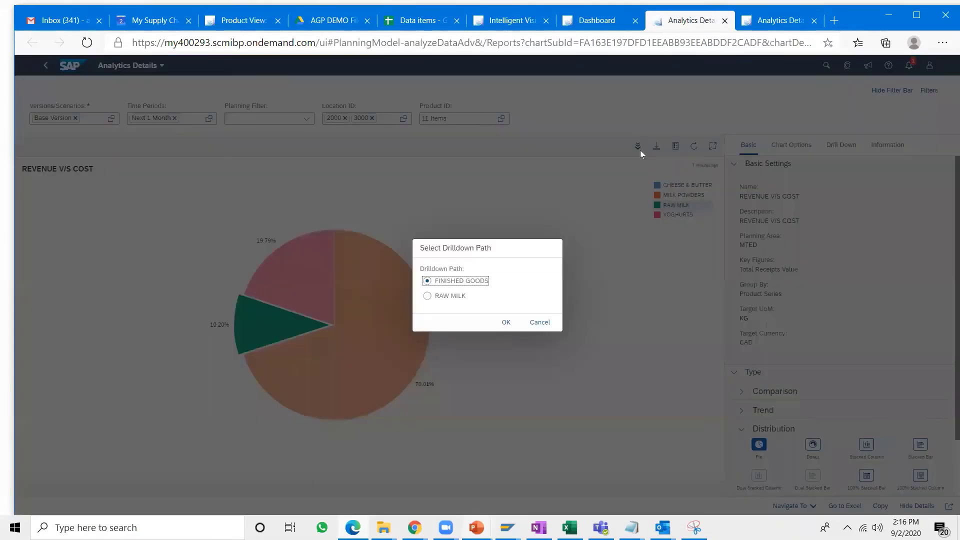
{"action": "left_click", "coordinate": [443, 296]}
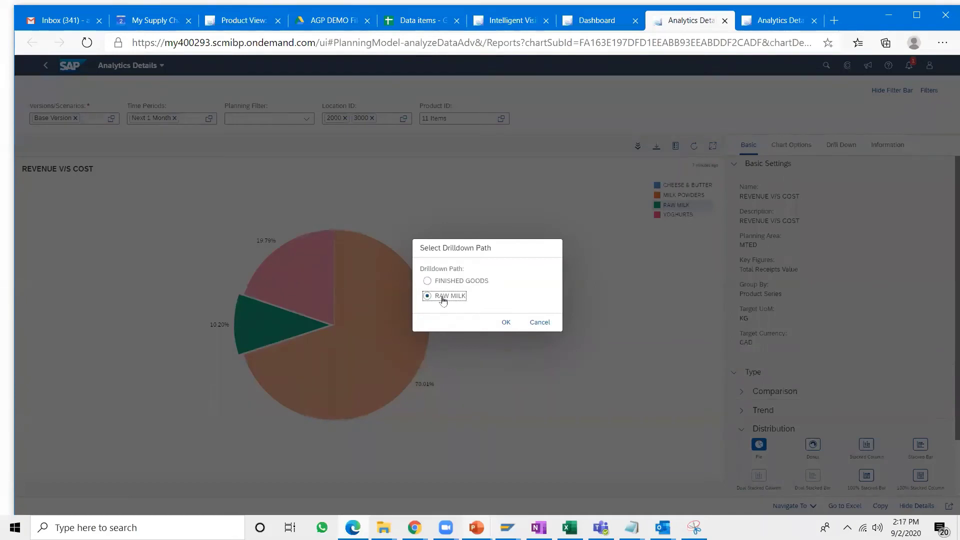
{"action": "left_click", "coordinate": [507, 322]}
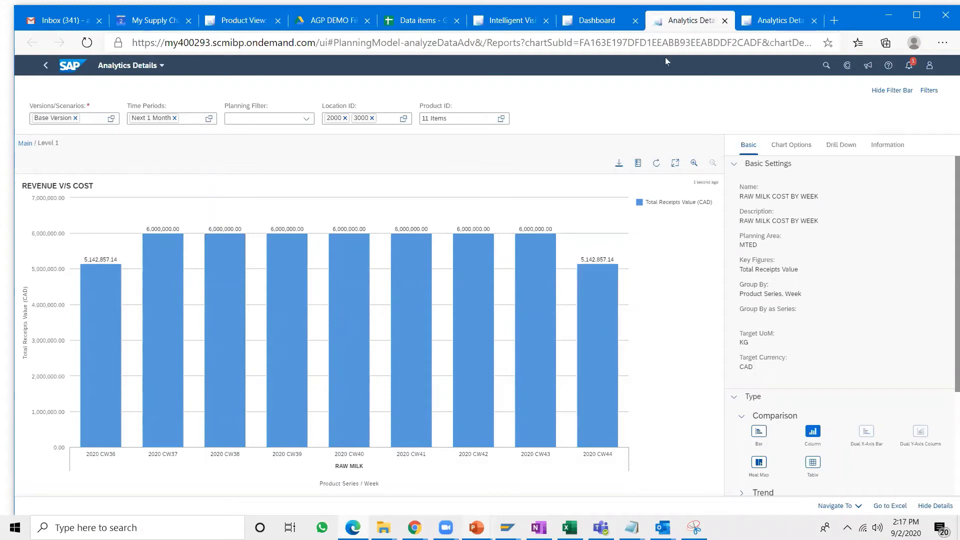
- Return to the dashboard, dismiss the Yoghurts details and add the Milk Powders slice to the Revenue v/s Cost selection
{"action": "left_click", "coordinate": [601, 30]}
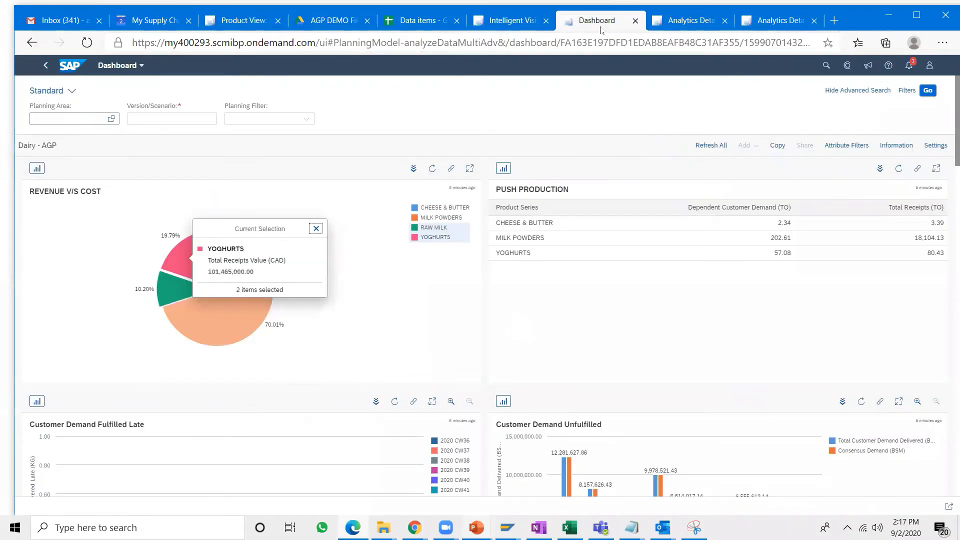
{"action": "left_click", "coordinate": [315, 230]}
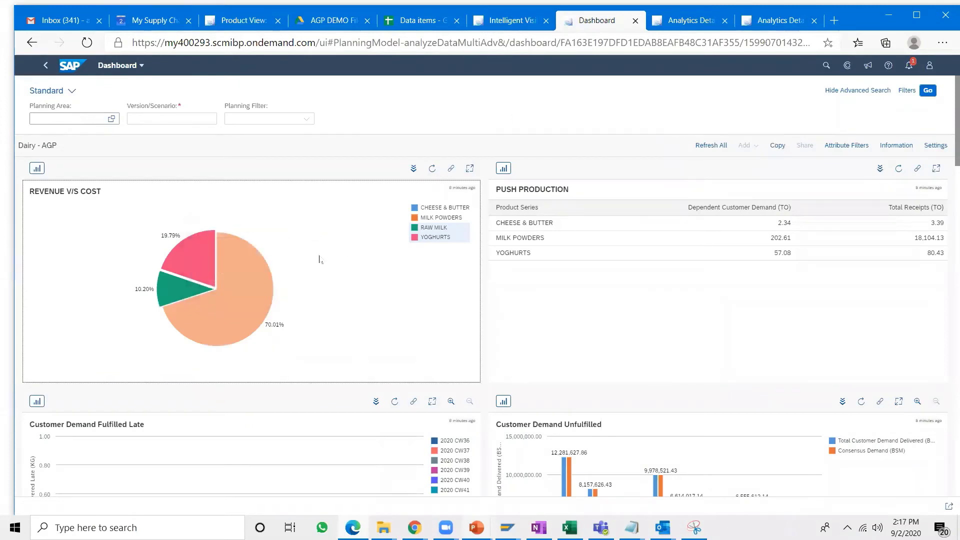
{"action": "left_click", "coordinate": [242, 319]}
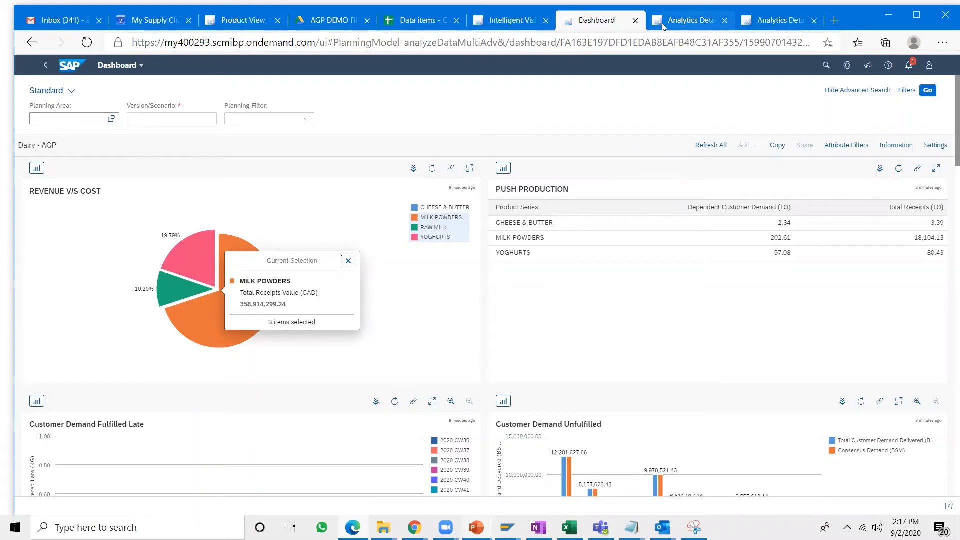
- In the Revenue v/s Cost details, drill down Milk Powders from the main chart along the FINISHED GOODS path and inspect the result full screen
{"action": "left_click", "coordinate": [665, 26]}
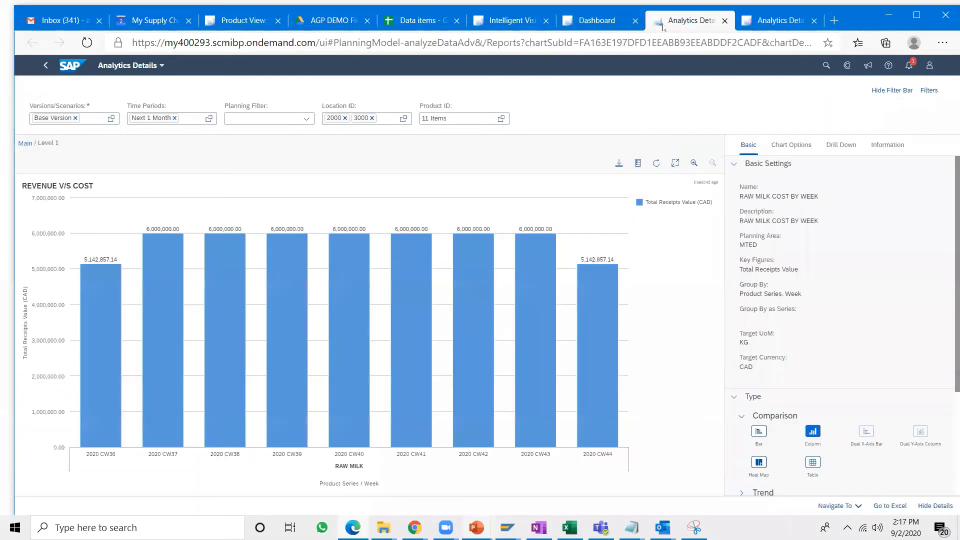
{"action": "left_click", "coordinate": [26, 144]}
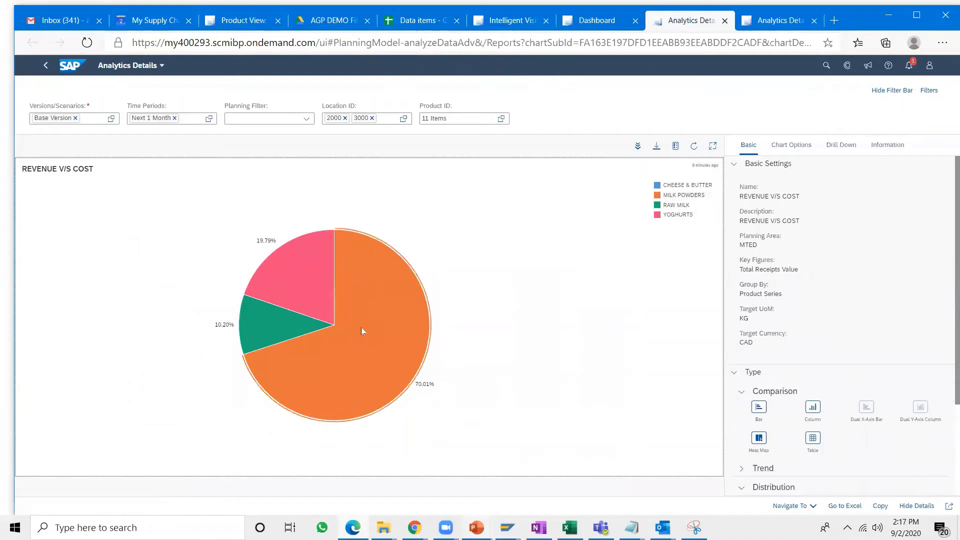
{"action": "left_click", "coordinate": [361, 328]}
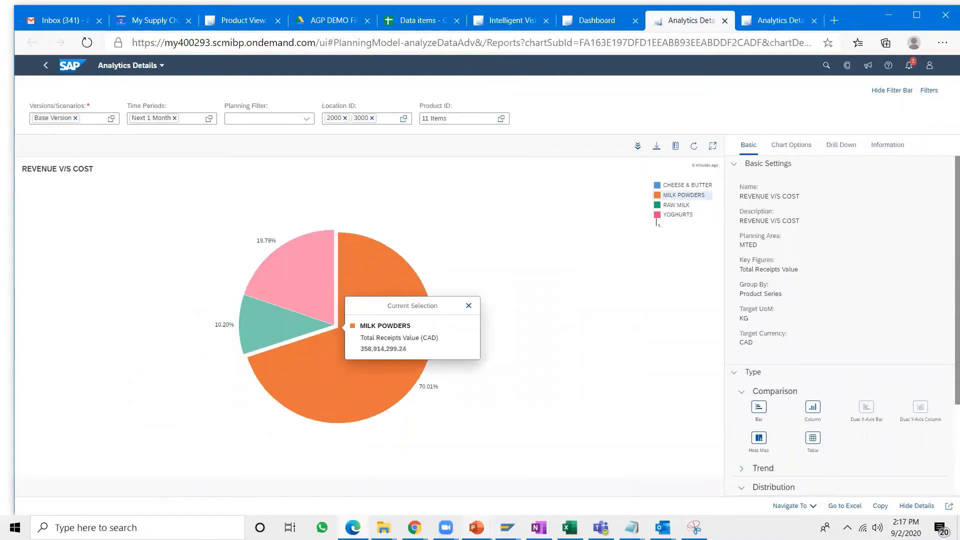
{"action": "left_click", "coordinate": [640, 146]}
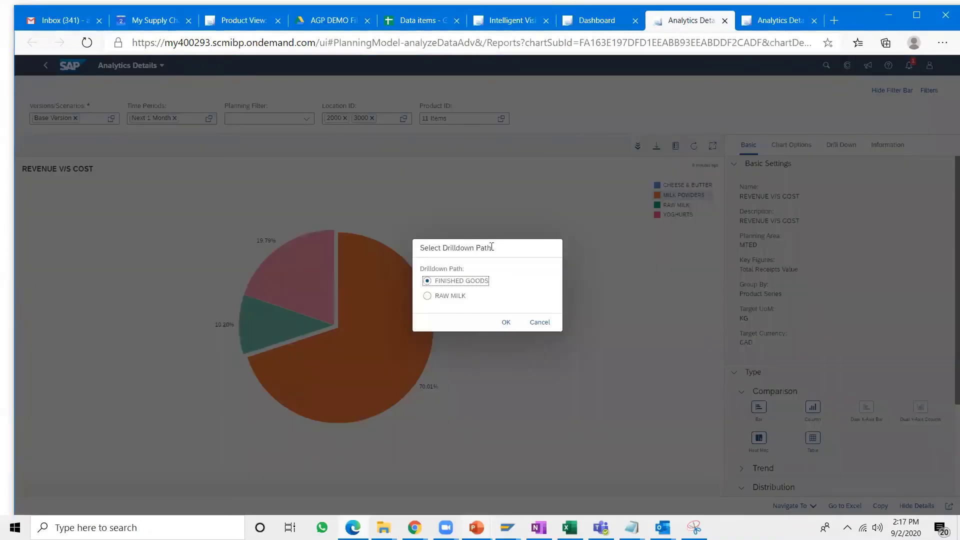
{"action": "left_click", "coordinate": [505, 323]}
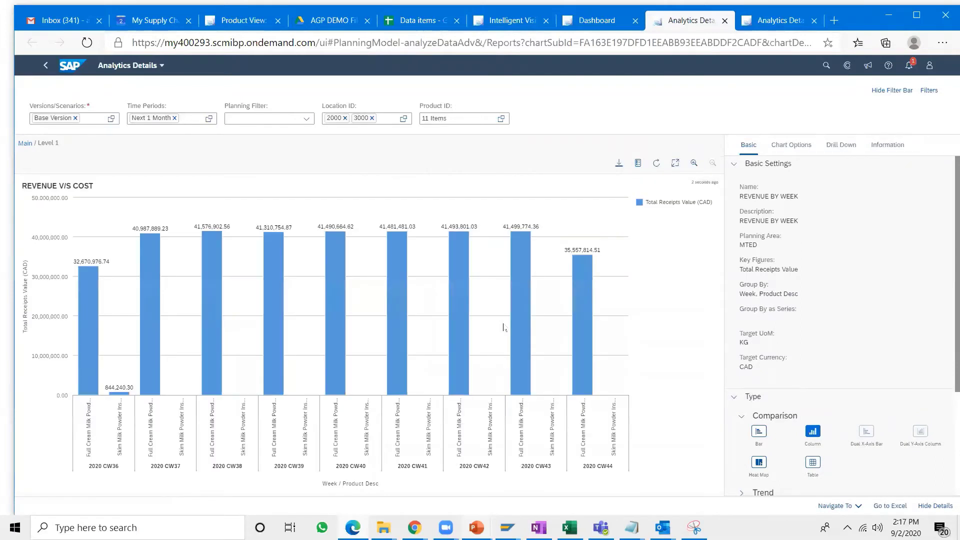
{"action": "left_click", "coordinate": [675, 163]}
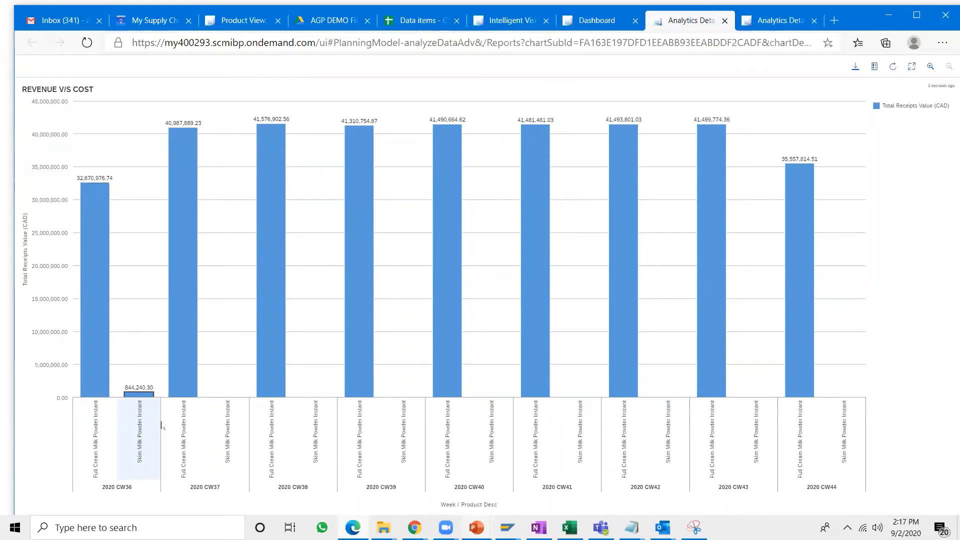
{"action": "left_click", "coordinate": [912, 70]}
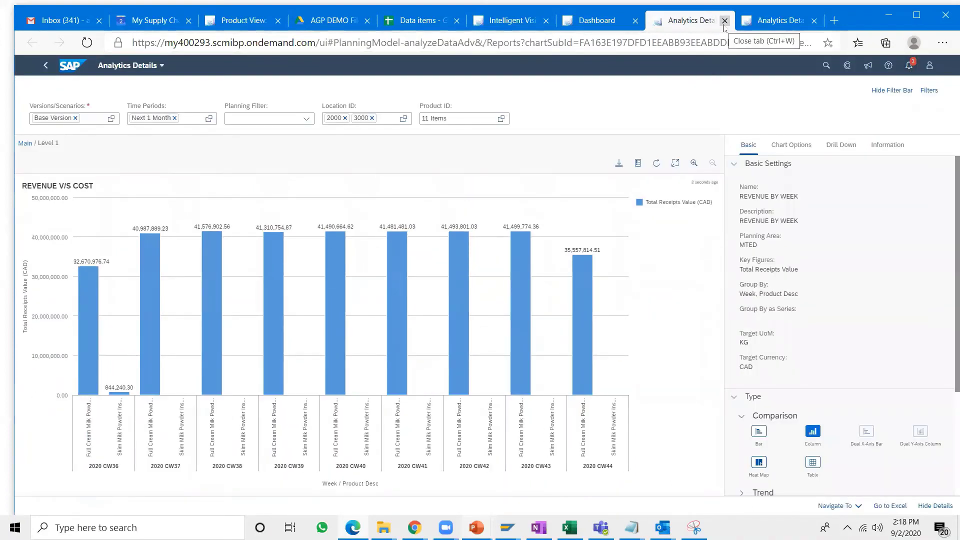
- Dismiss the dashboard's Milk Powders details and drill down the Yoghurts slice of the Revenue v/s Cost details chart along the FINISHED GOODS path
{"action": "left_click", "coordinate": [631, 21]}
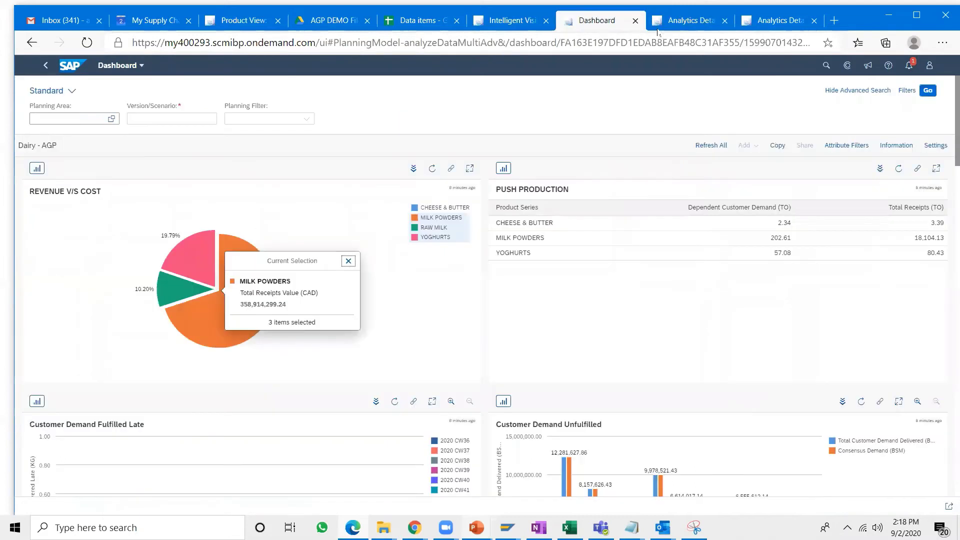
{"action": "left_click", "coordinate": [349, 261]}
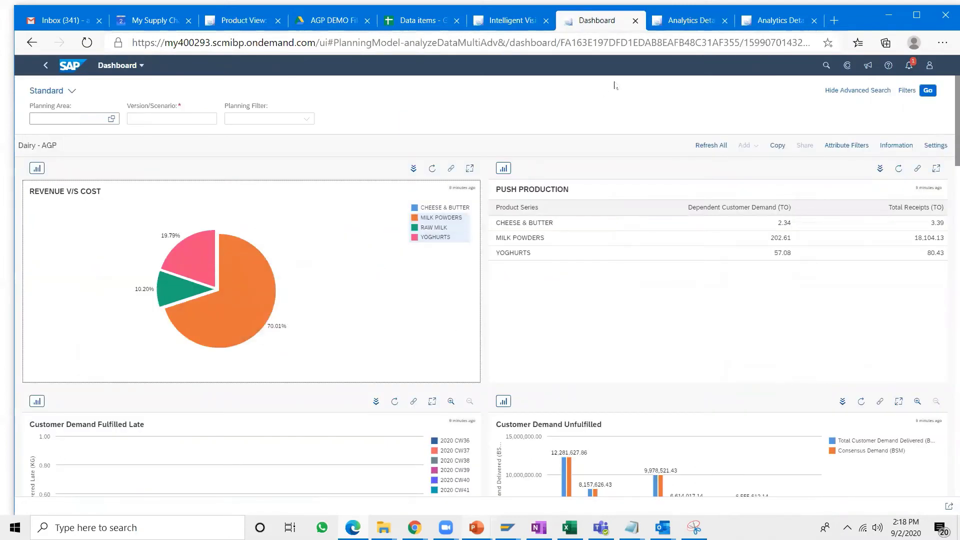
{"action": "left_click", "coordinate": [686, 23]}
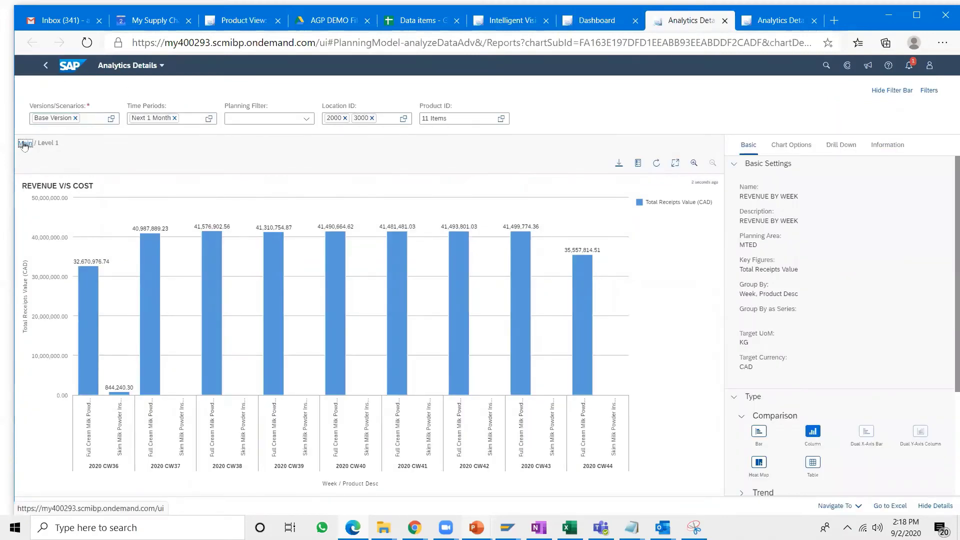
{"action": "left_click", "coordinate": [24, 144]}
{"action": "left_click", "coordinate": [310, 275]}
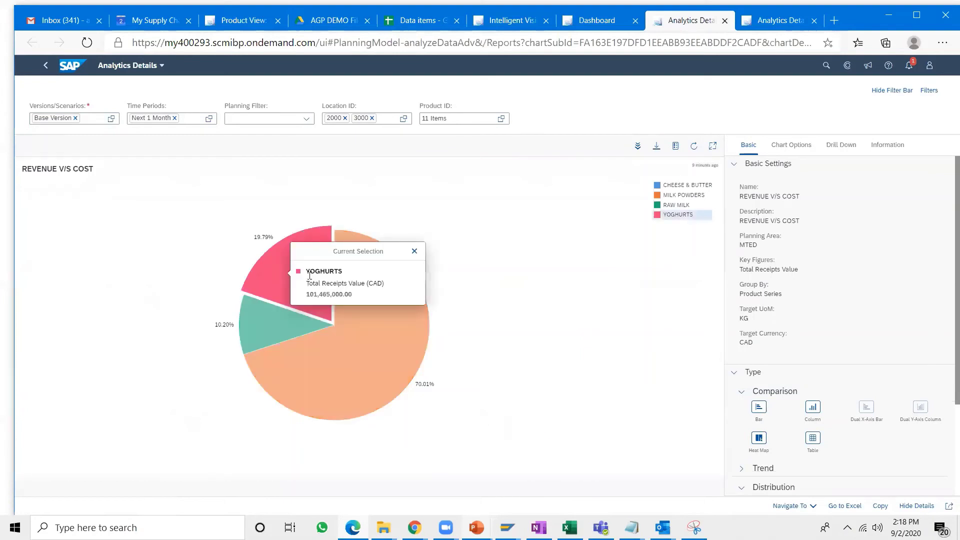
{"action": "left_click", "coordinate": [637, 147]}
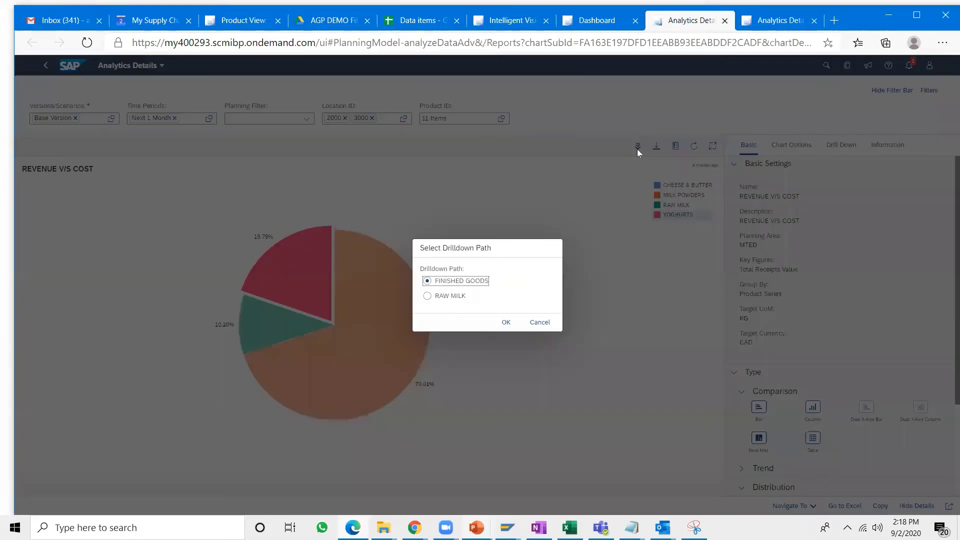
{"action": "left_click", "coordinate": [506, 323]}
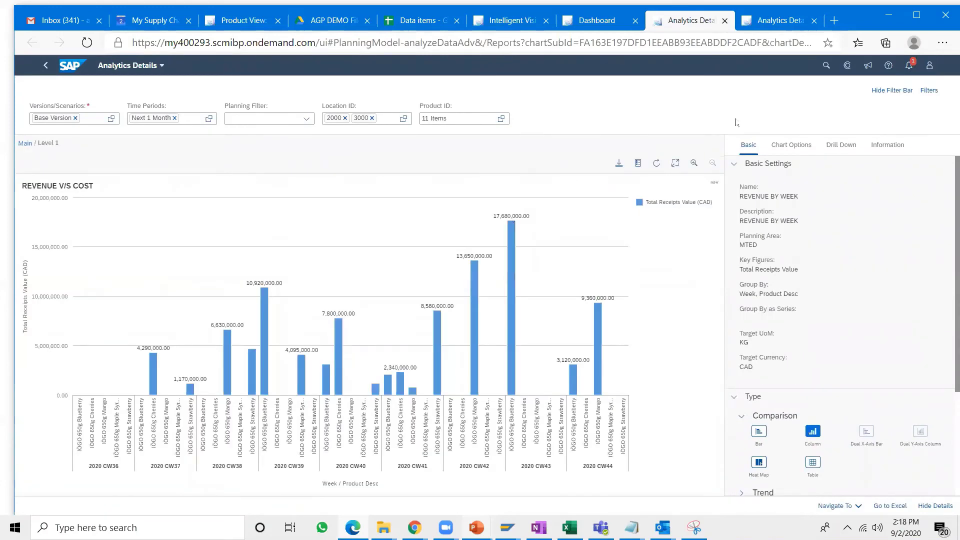
- Inspect the weekly Yoghurts revenue chart full screen and return to the main Revenue v/s Cost pie
{"action": "left_click", "coordinate": [673, 163]}
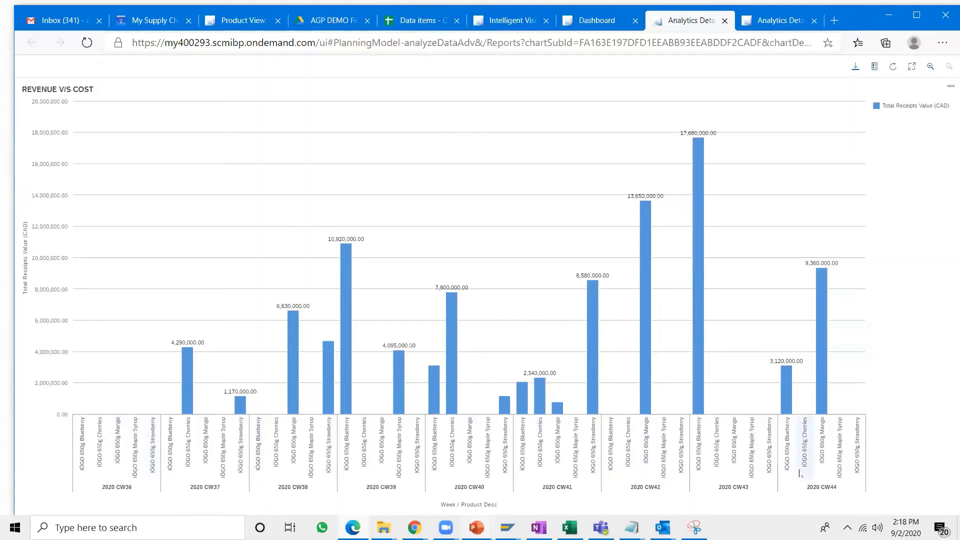
{"action": "left_click", "coordinate": [912, 67]}
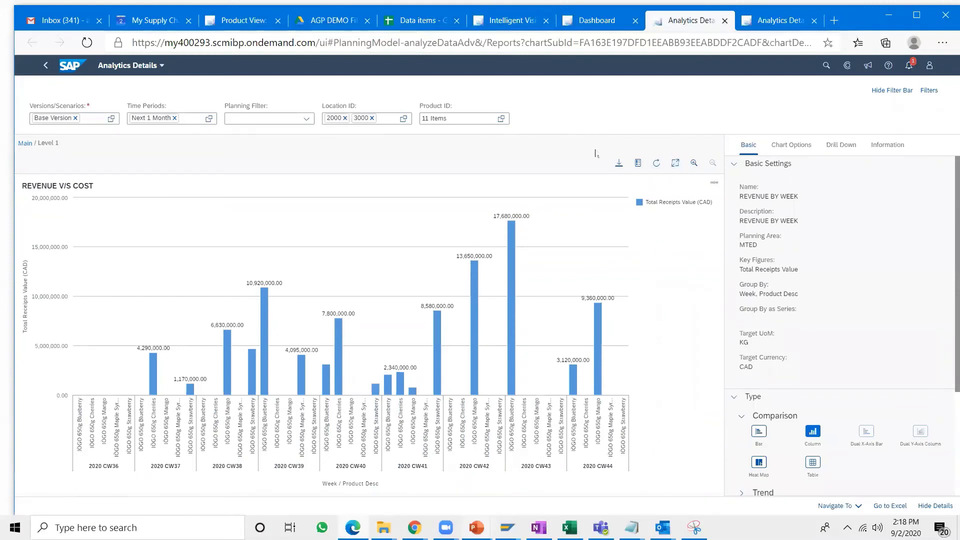
{"action": "left_click", "coordinate": [25, 144]}
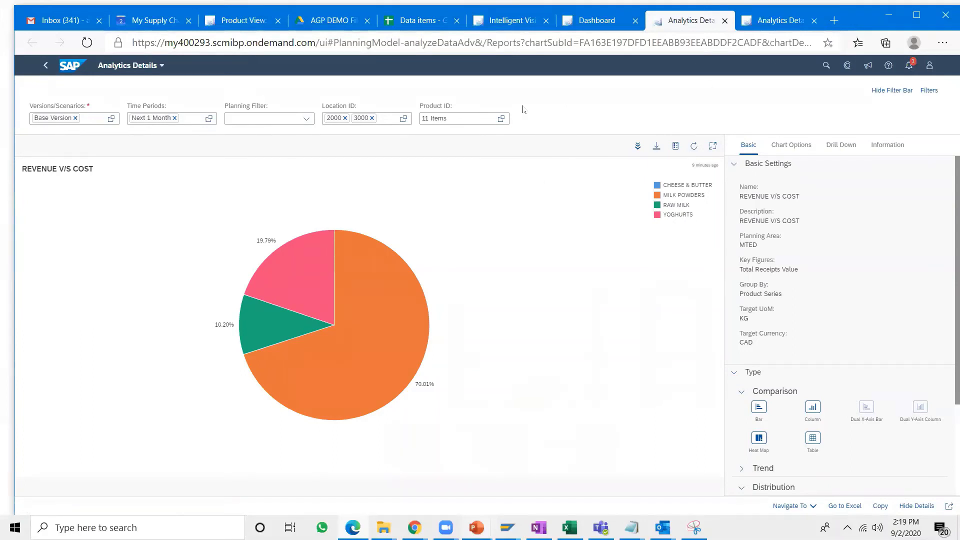
- Revisit the Push Production details and the Dairy - AGP dashboard, and switch to the Intelligent Visibility map
{"action": "left_click", "coordinate": [759, 29]}
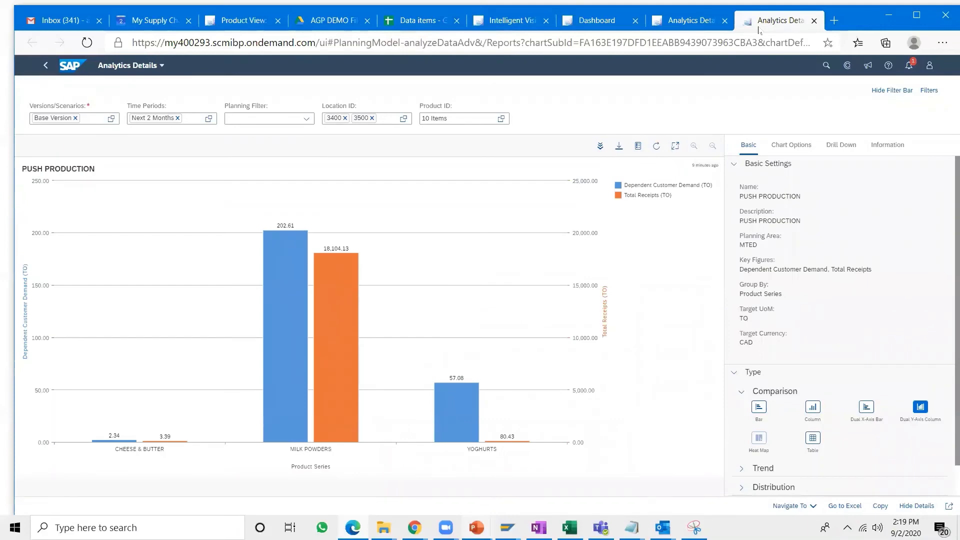
{"action": "left_click", "coordinate": [597, 28]}
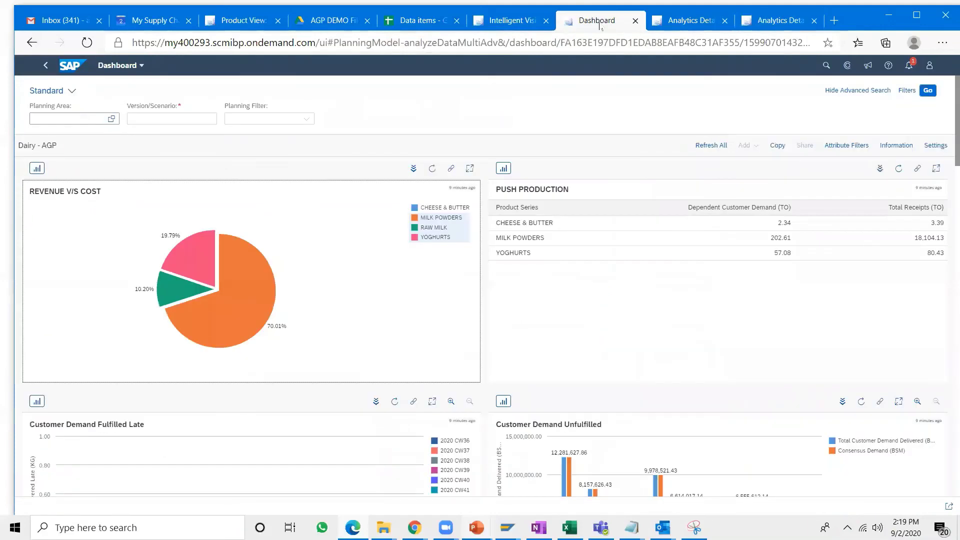
{"action": "left_click", "coordinate": [514, 30]}
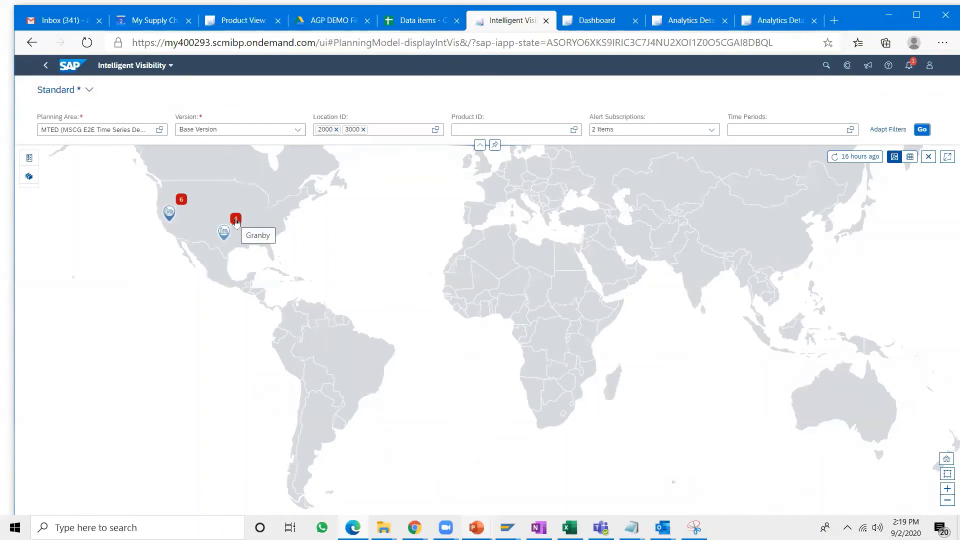
- Check the location summary of Granby (2000) on the map and show its detailed list of alerts
{"action": "left_click", "coordinate": [224, 232]}
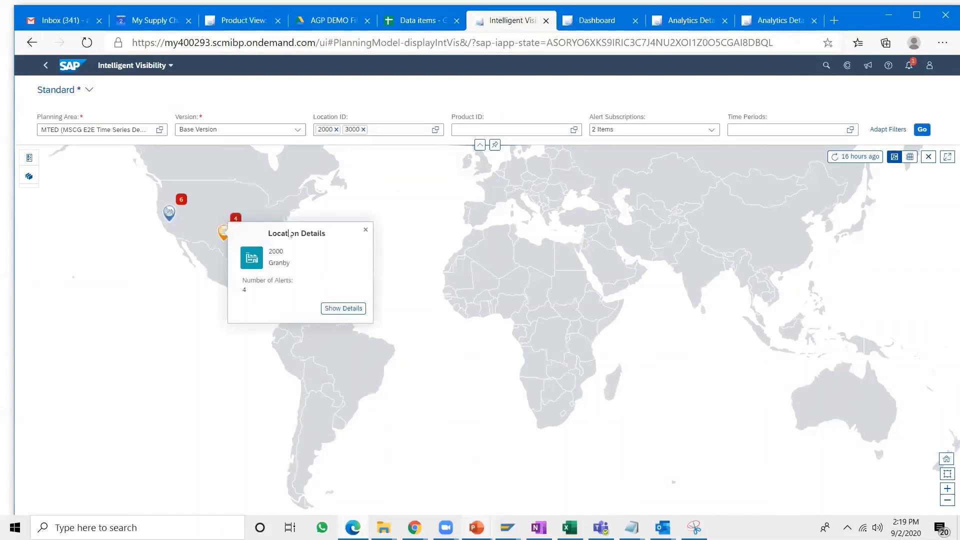
{"action": "left_click", "coordinate": [365, 231]}
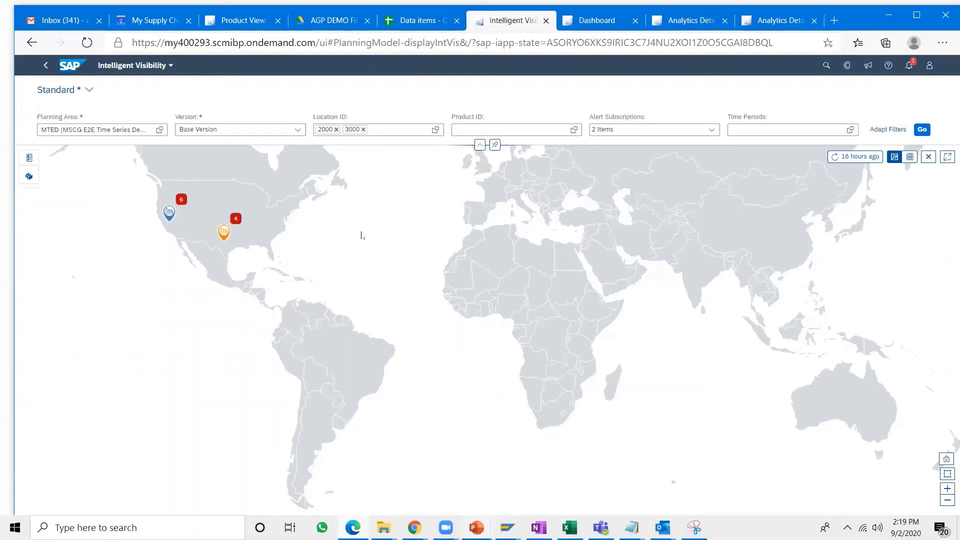
{"action": "left_click", "coordinate": [232, 223]}
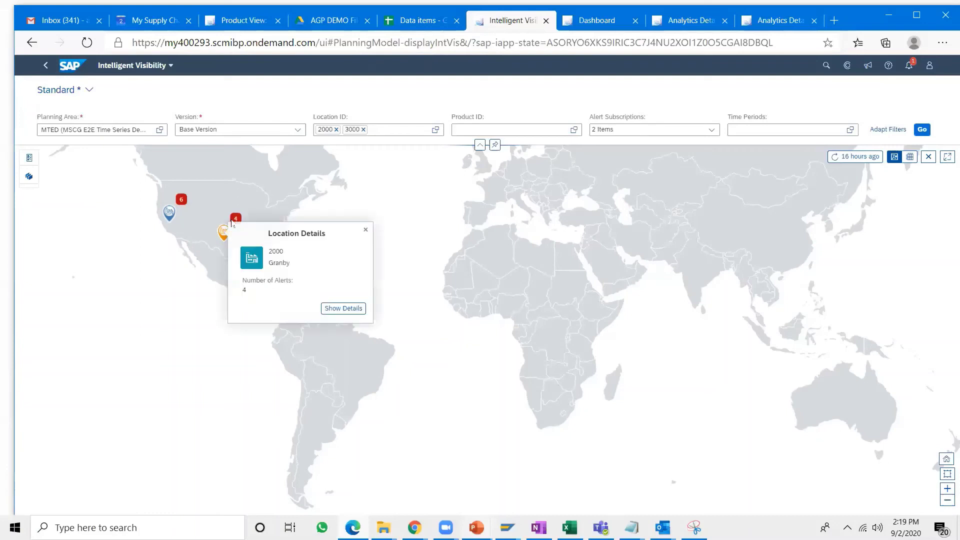
{"action": "left_click", "coordinate": [343, 308]}
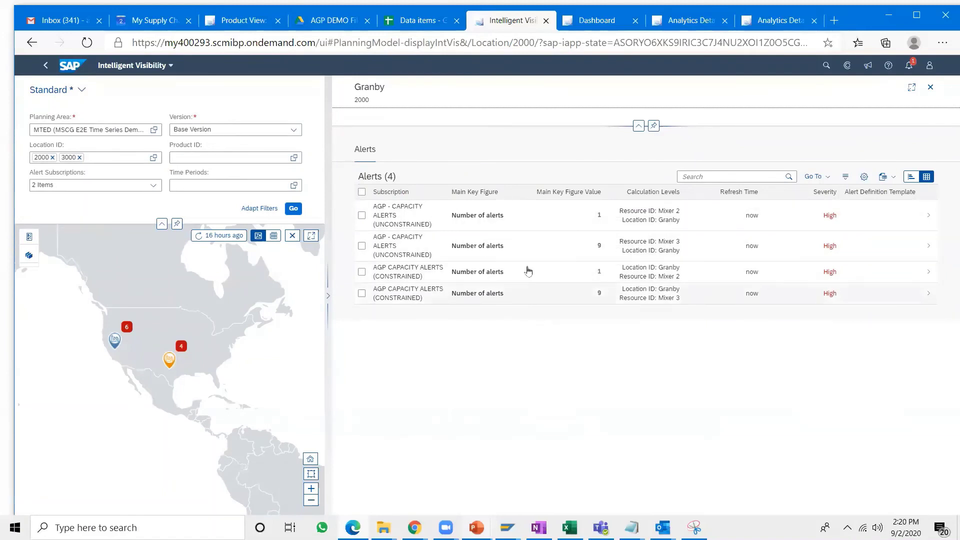
- Examine Granby's unconstrained capacity alert chart for Mixer 3 and open the constrained capacity alert for the same resource
{"action": "left_click", "coordinate": [672, 252]}
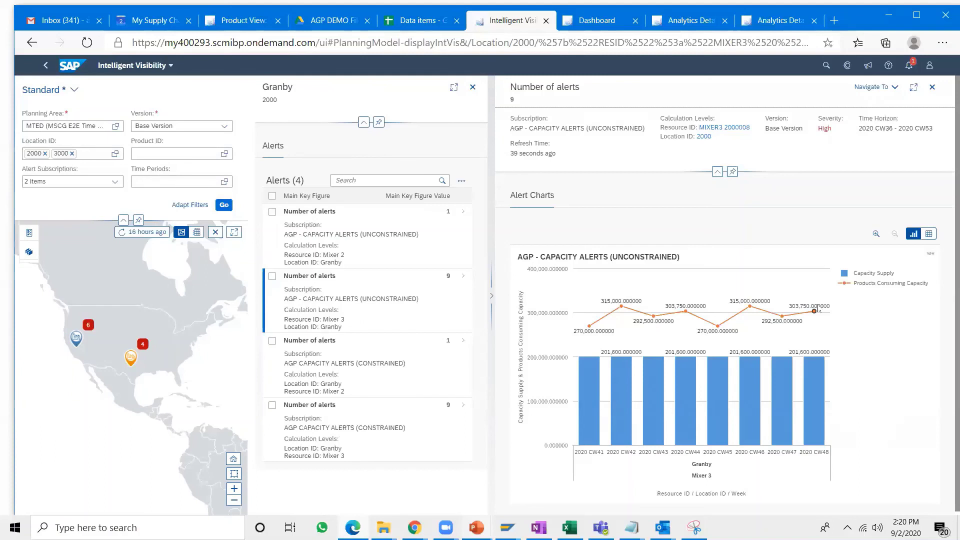
{"action": "left_click", "coordinate": [369, 442]}
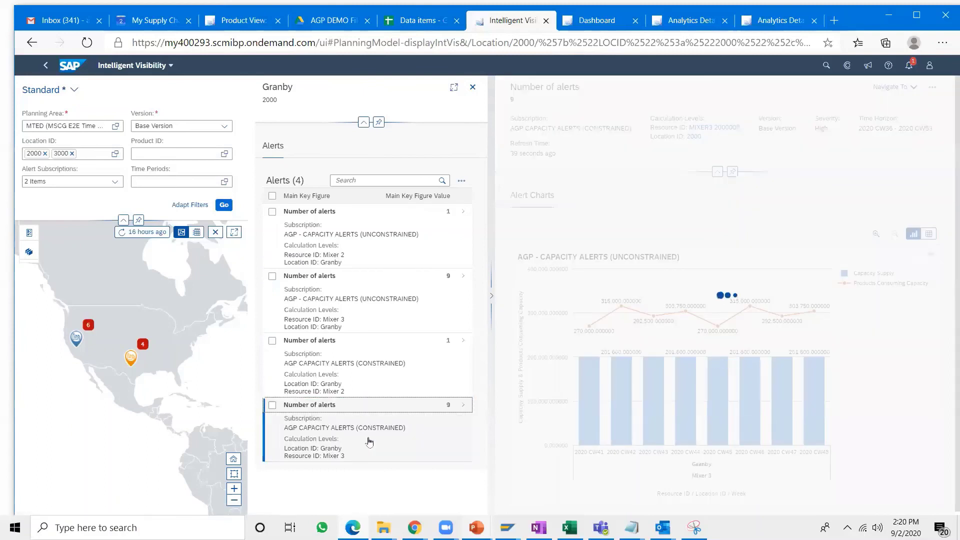